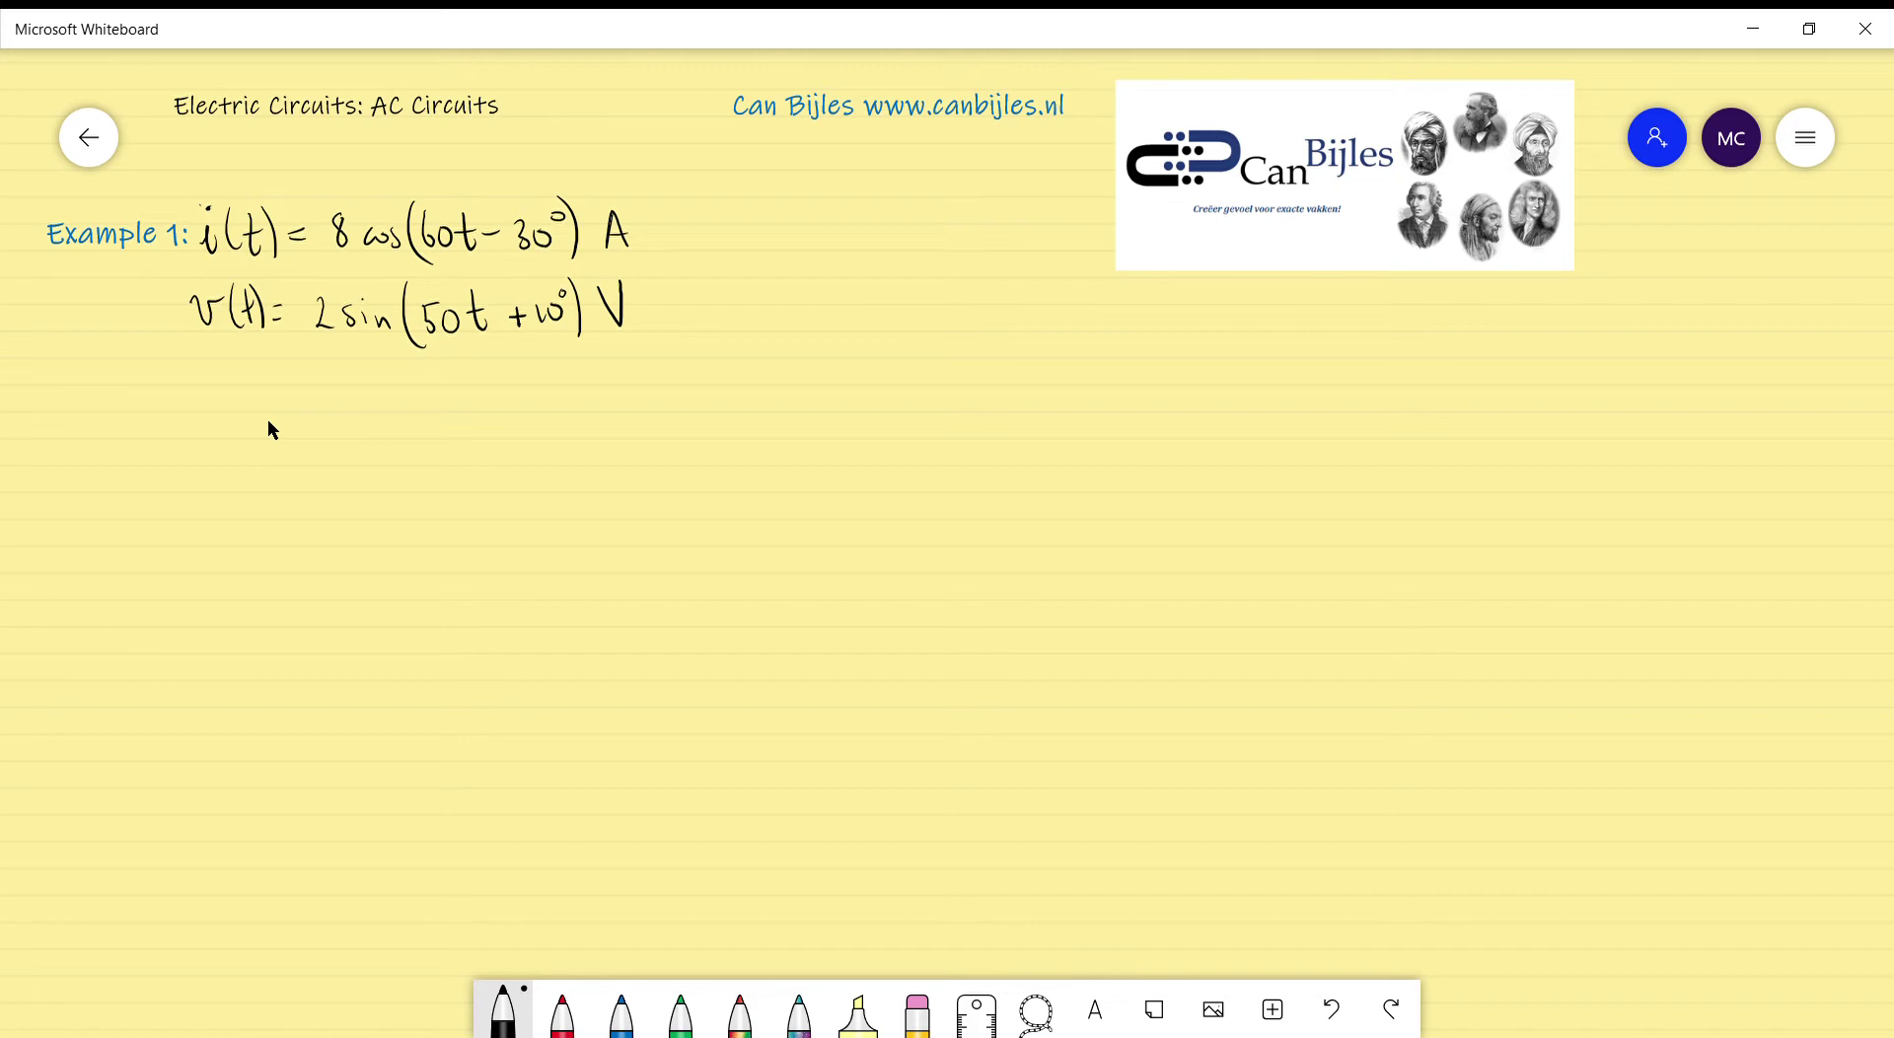
Draw an arrow after i(t) and write the phasor I = 8∠−30° A in blue.
{"action": "mouse_move", "coordinate": [668, 229]}
{"action": "left_mouse_down"}
{"action": "mouse_move", "coordinate": [714, 229]}
{"action": "mouse_move", "coordinate": [698, 254]}
{"action": "left_mouse_up"}
{"action": "left_click", "coordinate": [621, 1012]}
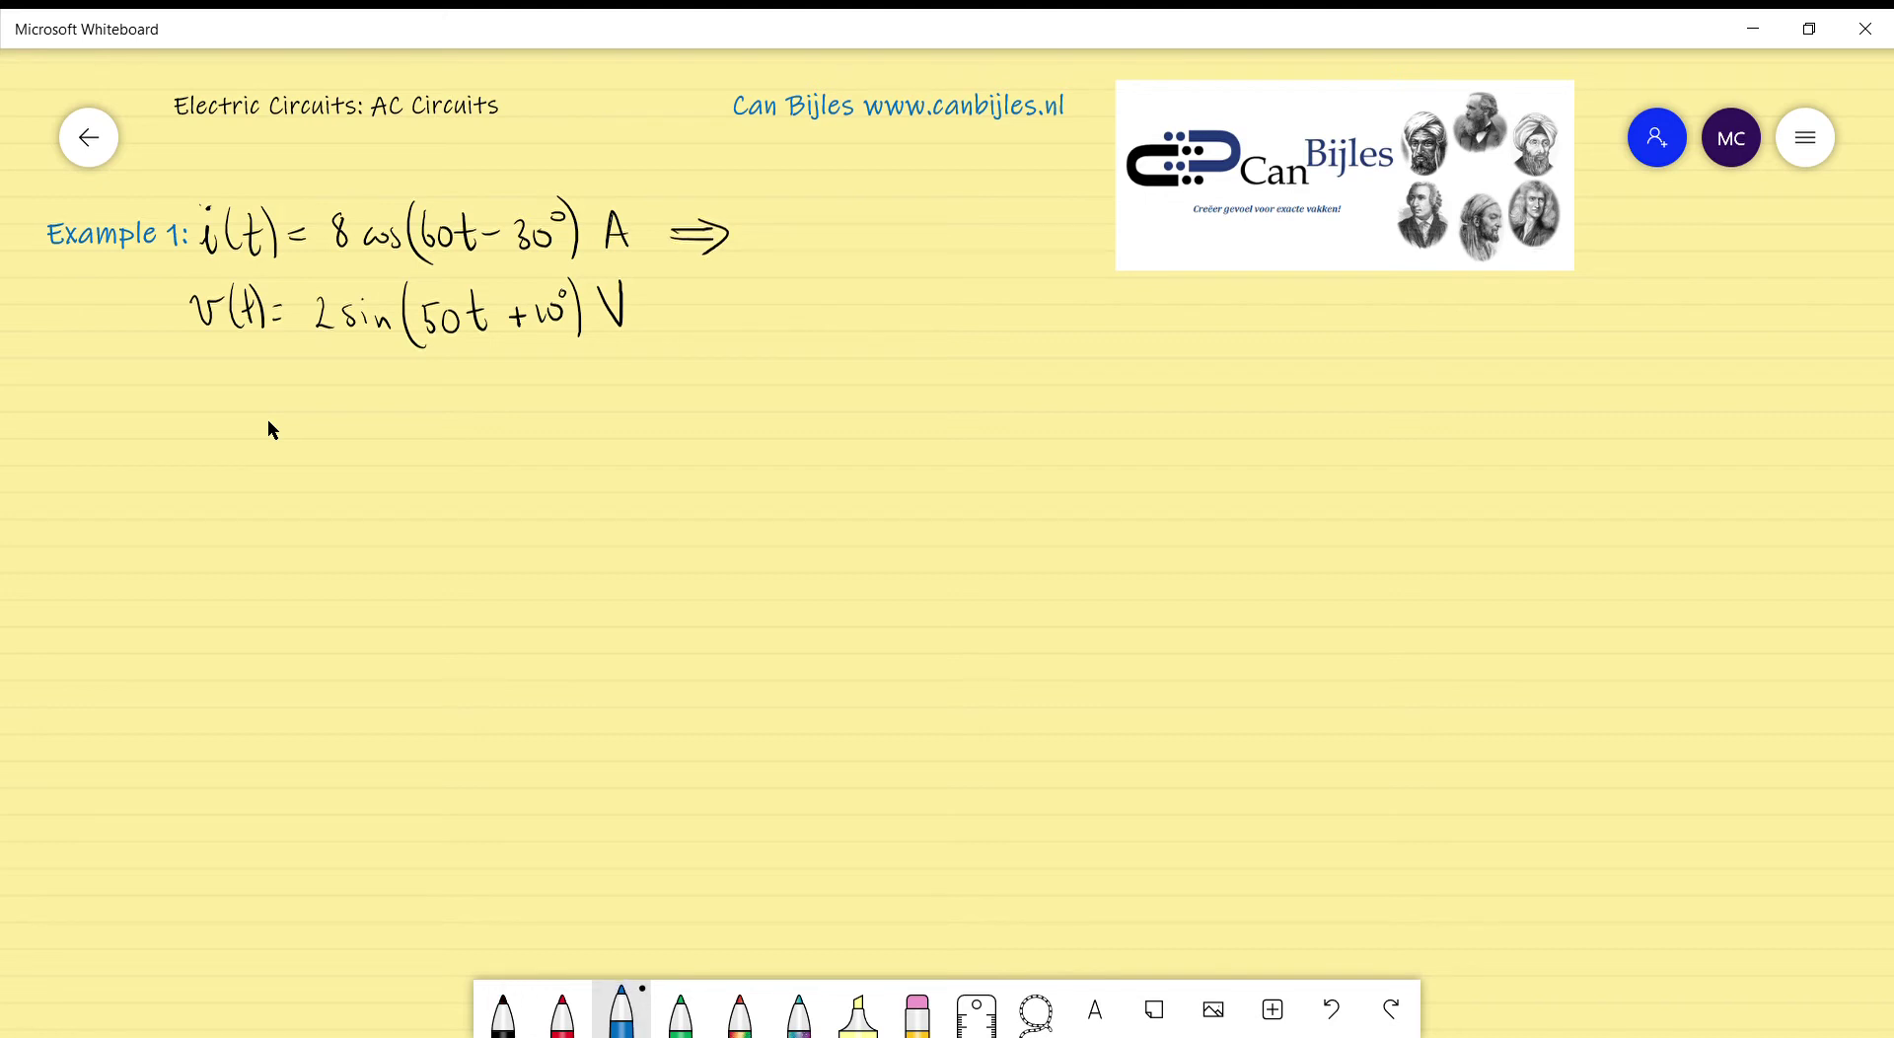
{"action": "left_click_drag", "start_coordinate": [763, 213], "coordinate": [765, 248]}
{"action": "mouse_move", "coordinate": [854, 209]}
{"action": "left_mouse_down"}
{"action": "mouse_move", "coordinate": [841, 237]}
{"action": "mouse_move", "coordinate": [852, 205]}
{"action": "left_mouse_up"}
{"action": "mouse_move", "coordinate": [891, 205]}
{"action": "left_mouse_down"}
{"action": "mouse_move", "coordinate": [867, 237]}
{"action": "mouse_move", "coordinate": [943, 238]}
{"action": "mouse_move", "coordinate": [982, 198]}
{"action": "mouse_move", "coordinate": [1028, 200]}
{"action": "mouse_move", "coordinate": [1044, 239]}
{"action": "left_mouse_up"}
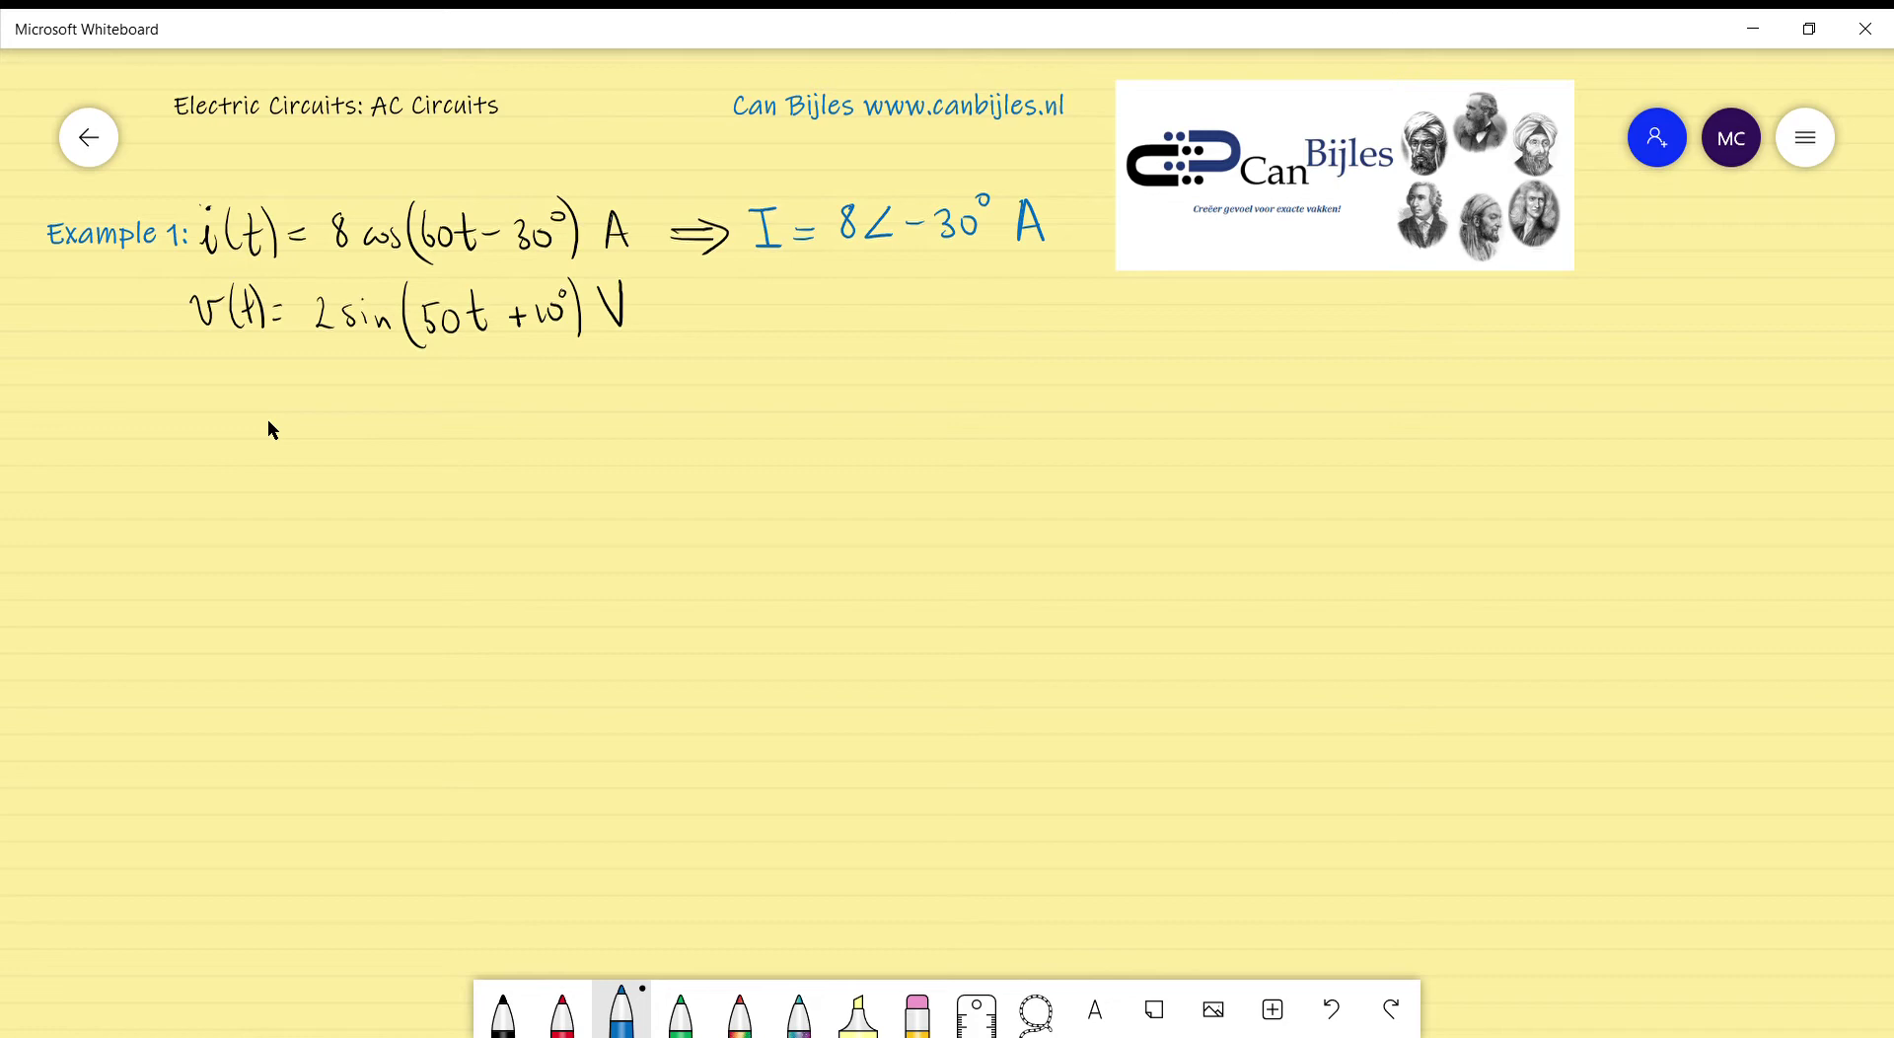
{"action": "left_click", "coordinate": [504, 1012]}
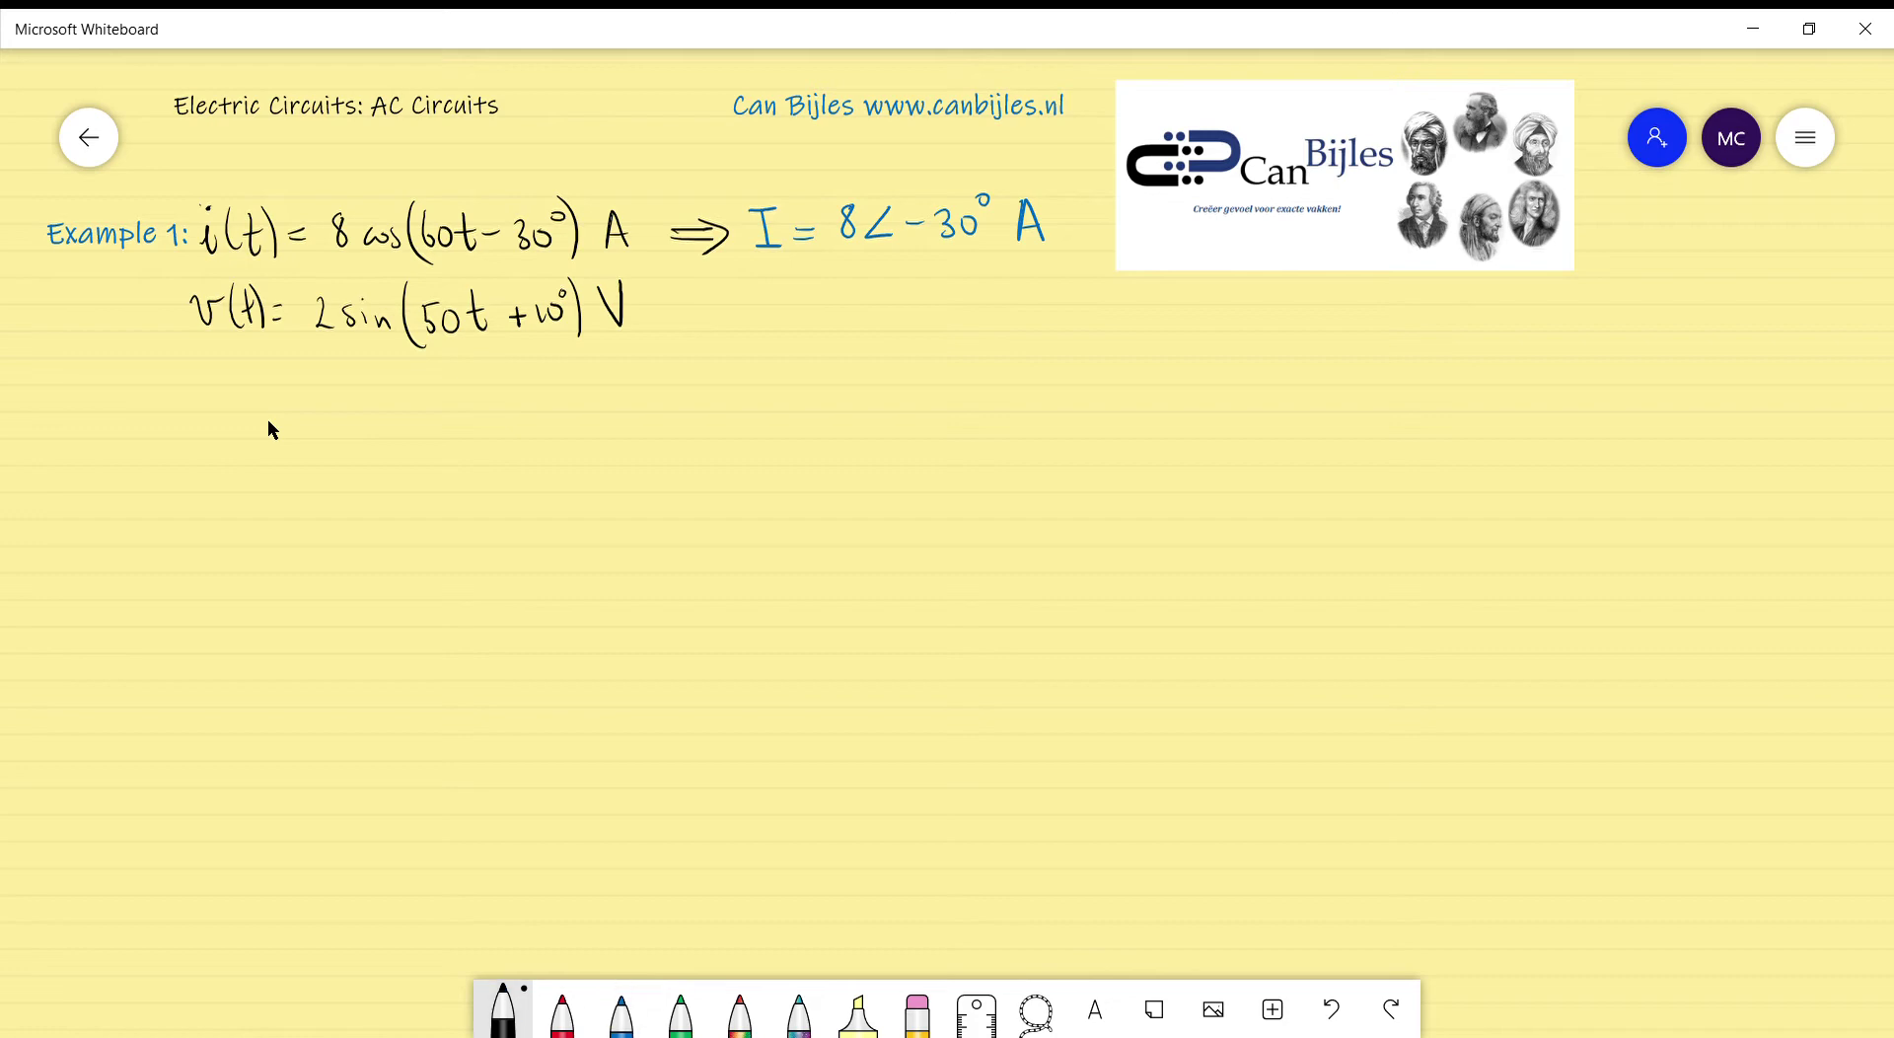
Write v(t) = 2cos(50t − 90° + 10°) in black on line three.
{"action": "left_click_drag", "start_coordinate": [188, 391], "coordinate": [215, 391]}
{"action": "mouse_move", "coordinate": [314, 387]}
{"action": "left_mouse_down"}
{"action": "mouse_move", "coordinate": [397, 418]}
{"action": "mouse_move", "coordinate": [432, 391]}
{"action": "mouse_move", "coordinate": [463, 415]}
{"action": "mouse_move", "coordinate": [464, 390]}
{"action": "left_mouse_up"}
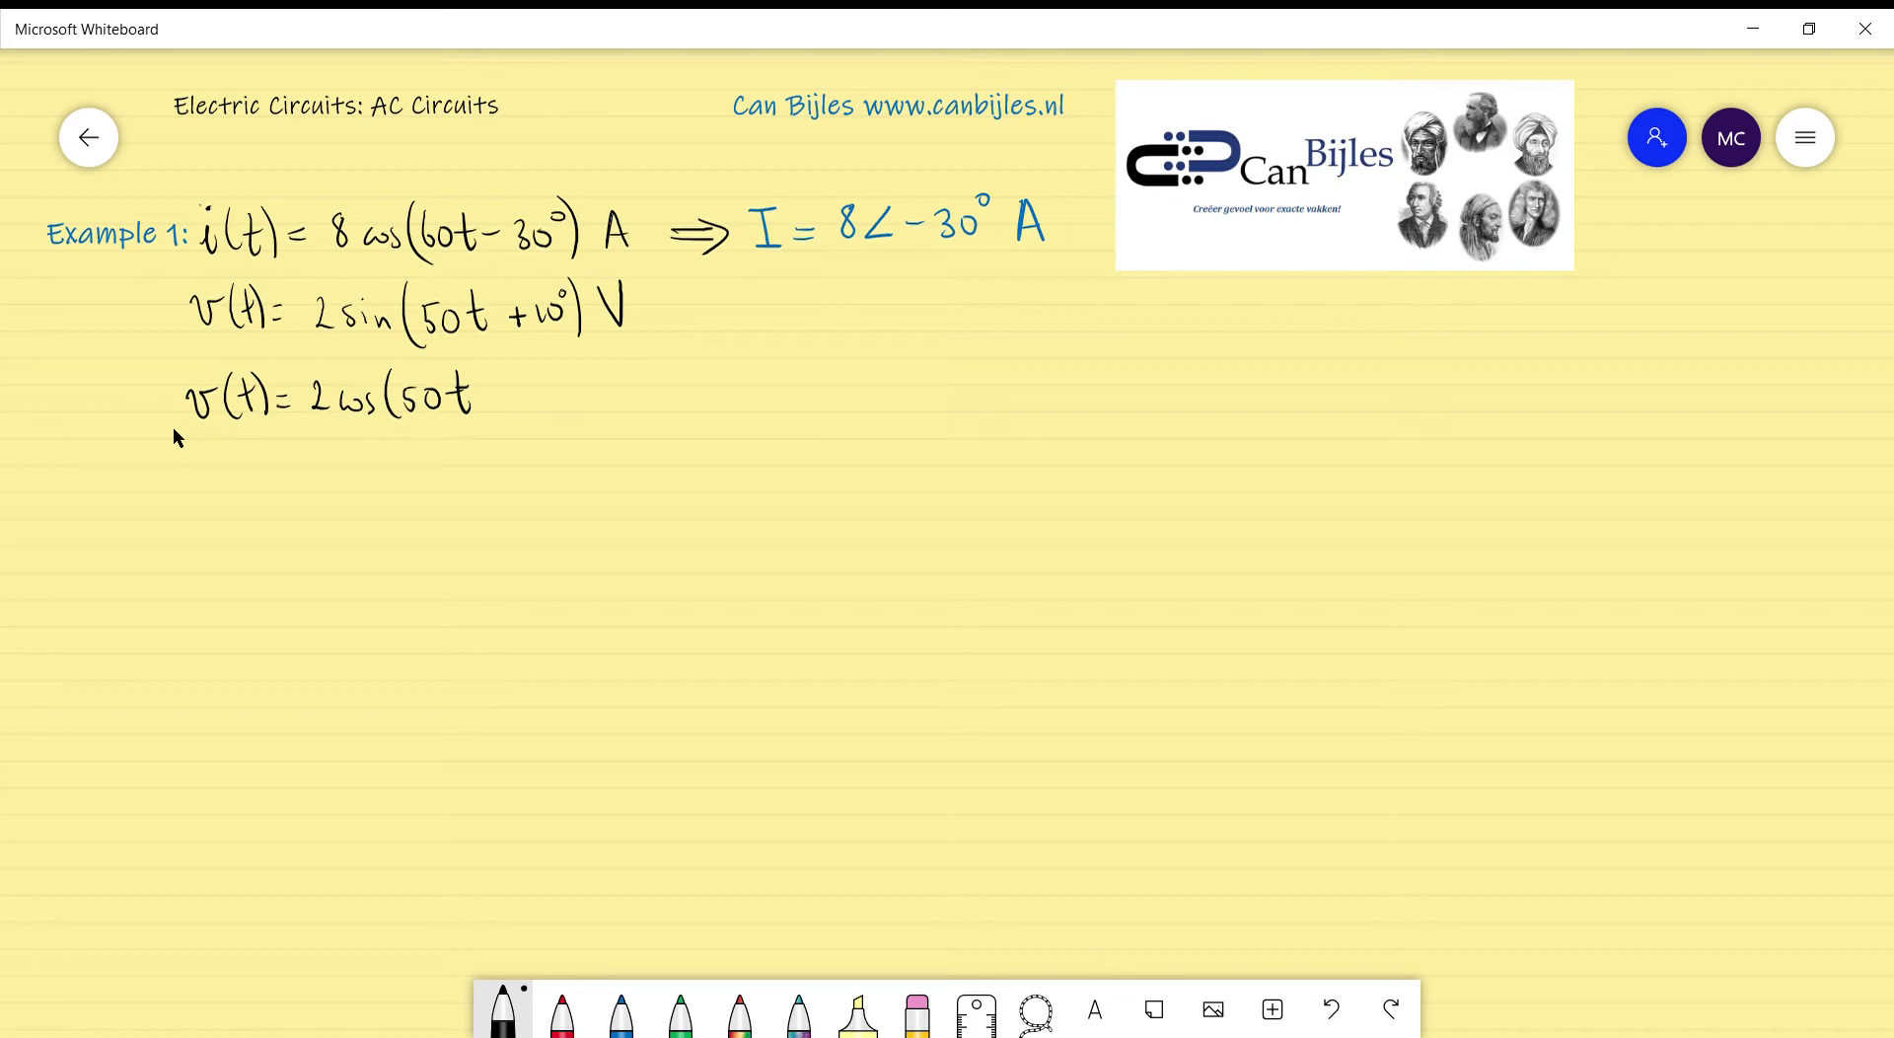
{"action": "mouse_move", "coordinate": [484, 394]}
{"action": "left_mouse_down"}
{"action": "mouse_move", "coordinate": [521, 393]}
{"action": "mouse_move", "coordinate": [520, 410]}
{"action": "mouse_move", "coordinate": [549, 371]}
{"action": "left_mouse_up"}
{"action": "mouse_move", "coordinate": [594, 387]}
{"action": "left_mouse_down"}
{"action": "mouse_move", "coordinate": [625, 368]}
{"action": "mouse_move", "coordinate": [647, 426]}
{"action": "left_mouse_up"}
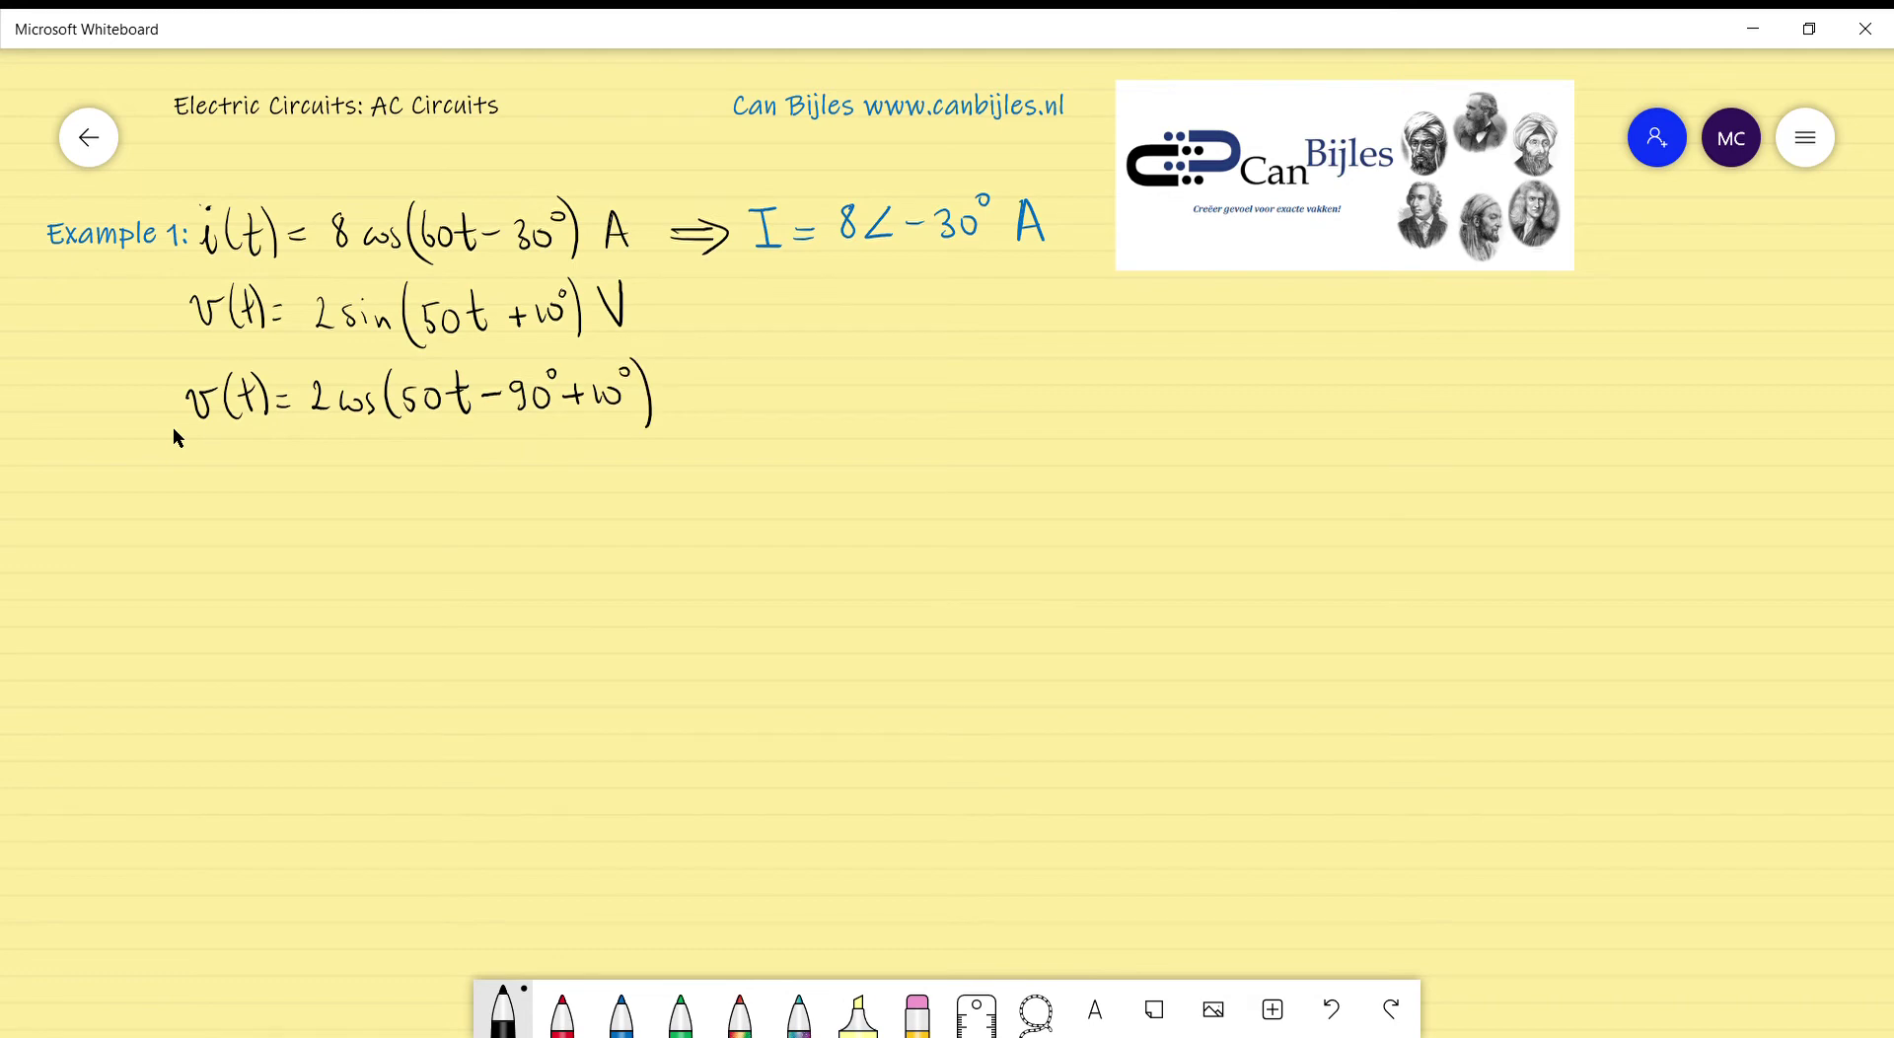
Write the simplified v(t) = 2cos(50t − 80°) V on line four.
{"action": "mouse_move", "coordinate": [267, 444]}
{"action": "left_mouse_down"}
{"action": "mouse_move", "coordinate": [259, 484]}
{"action": "mouse_move", "coordinate": [276, 482]}
{"action": "left_mouse_up"}
{"action": "left_click_drag", "start_coordinate": [269, 464], "coordinate": [292, 483]}
{"action": "left_click_drag", "start_coordinate": [309, 471], "coordinate": [363, 478]}
{"action": "mouse_move", "coordinate": [365, 464]}
{"action": "left_mouse_down"}
{"action": "mouse_move", "coordinate": [427, 491]}
{"action": "mouse_move", "coordinate": [446, 453]}
{"action": "left_mouse_up"}
{"action": "mouse_move", "coordinate": [460, 460]}
{"action": "left_mouse_down"}
{"action": "mouse_move", "coordinate": [452, 475]}
{"action": "mouse_move", "coordinate": [459, 459]}
{"action": "left_mouse_up"}
{"action": "mouse_move", "coordinate": [474, 444]}
{"action": "left_mouse_down"}
{"action": "mouse_move", "coordinate": [478, 482]}
{"action": "mouse_move", "coordinate": [533, 461]}
{"action": "mouse_move", "coordinate": [542, 479]}
{"action": "mouse_move", "coordinate": [538, 460]}
{"action": "mouse_move", "coordinate": [573, 448]}
{"action": "mouse_move", "coordinate": [584, 497]}
{"action": "left_mouse_up"}
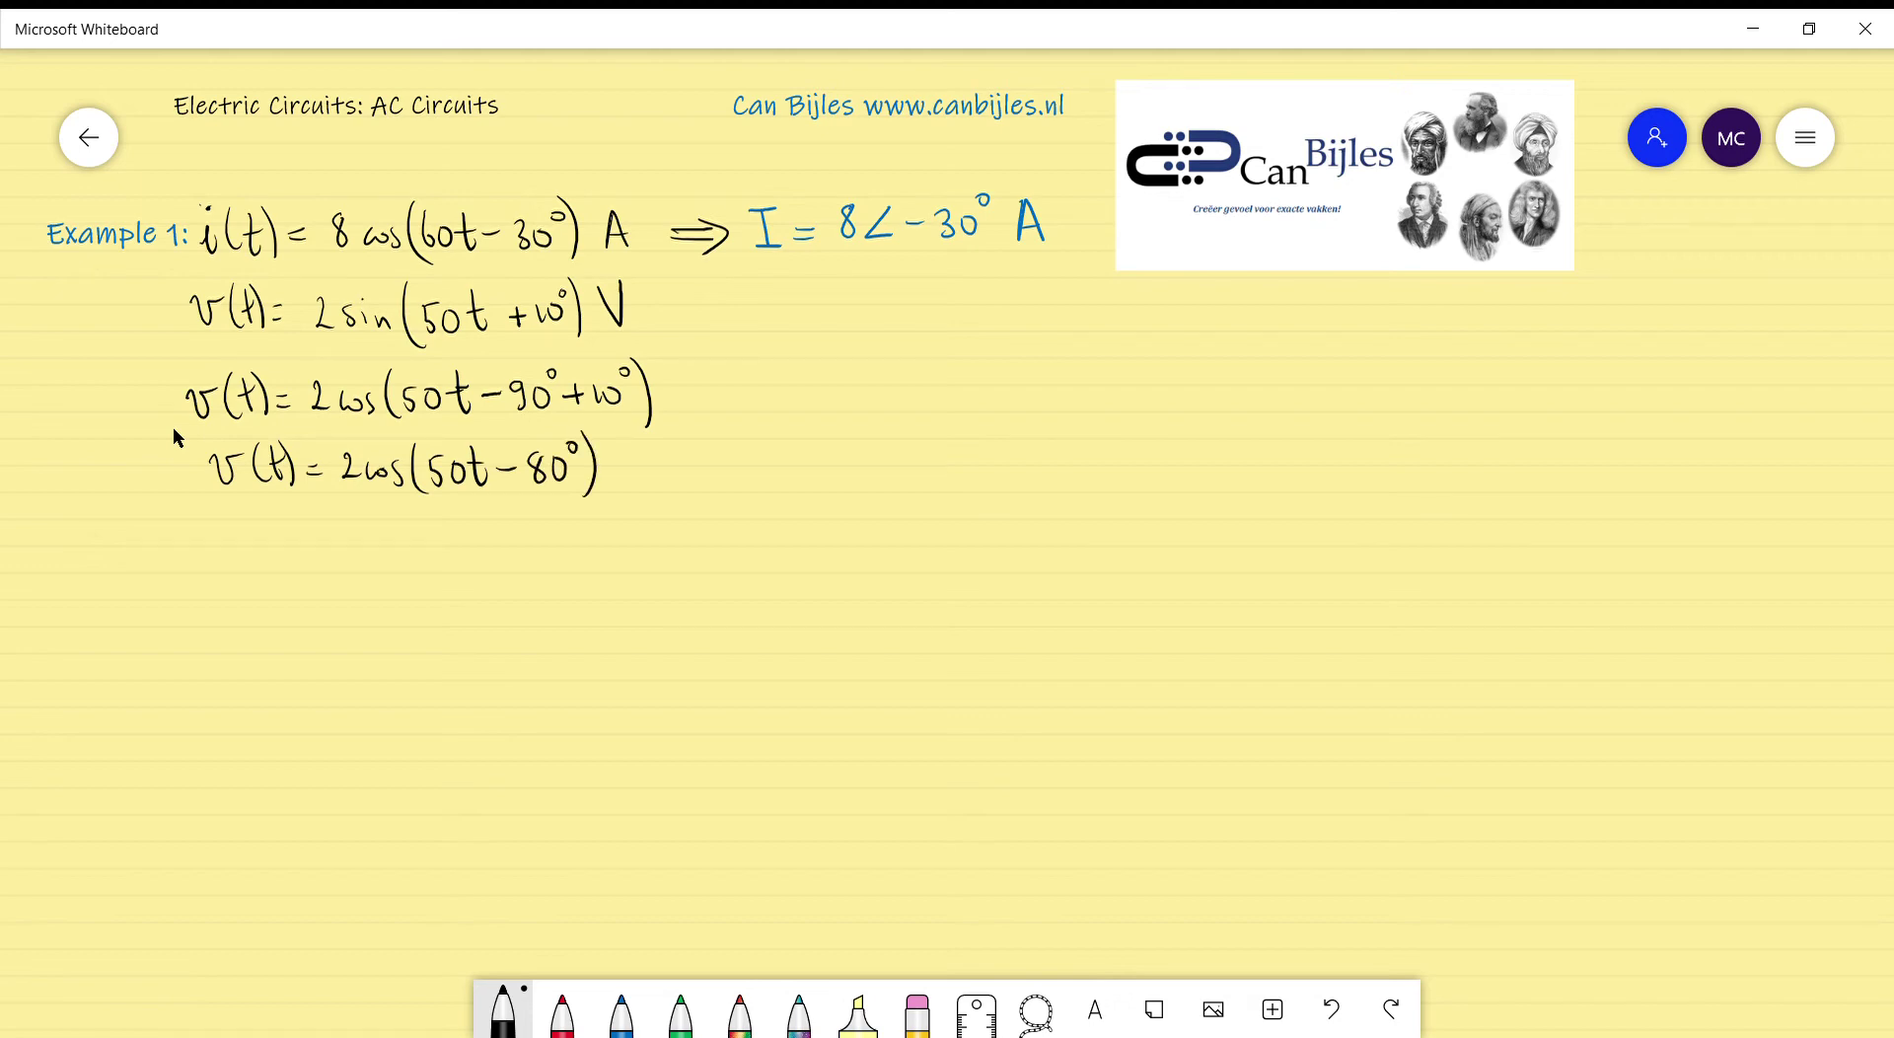
{"action": "mouse_move", "coordinate": [633, 447]}
{"action": "left_mouse_down"}
{"action": "mouse_move", "coordinate": [726, 450]}
{"action": "mouse_move", "coordinate": [724, 475]}
{"action": "left_mouse_up"}
Draw an arrow after the simplified voltage line, undoing a stray blue stroke first.
{"action": "left_click", "coordinate": [622, 1011]}
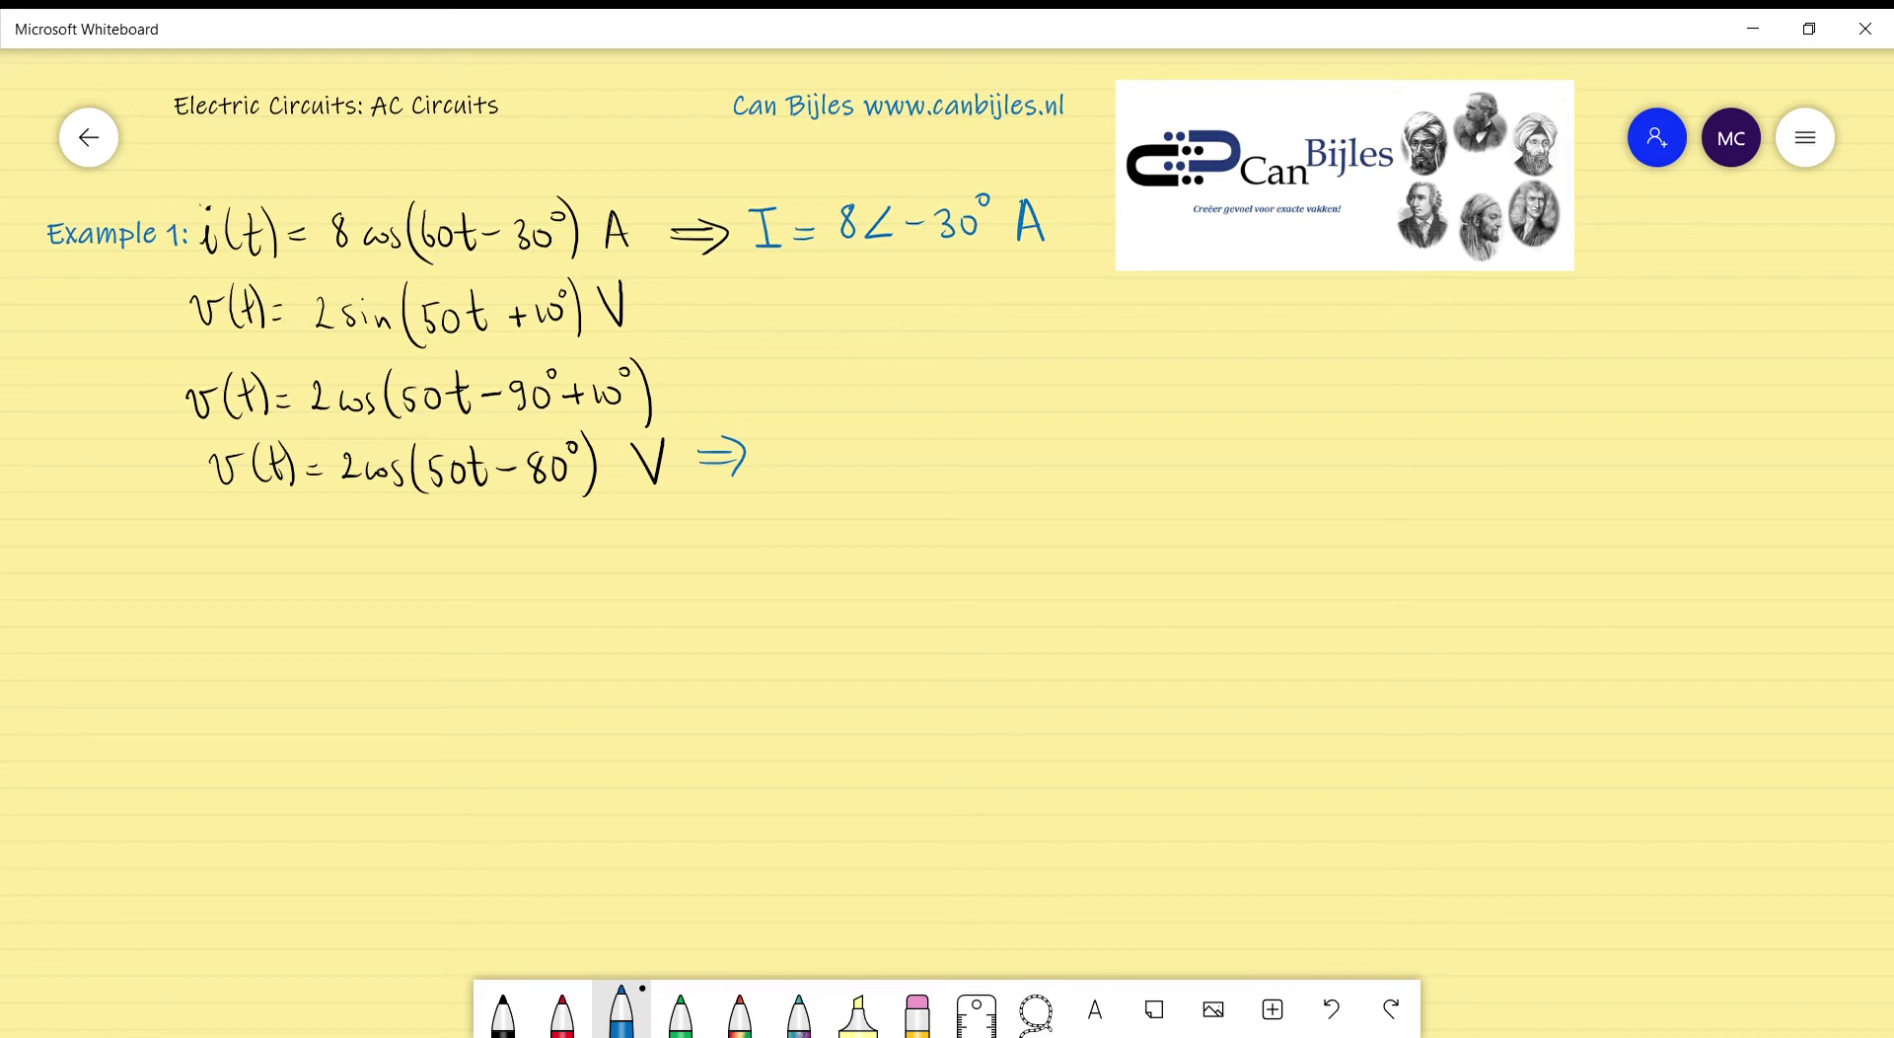
{"action": "key", "text": "ctrl+z"}
{"action": "left_click", "coordinate": [502, 1012]}
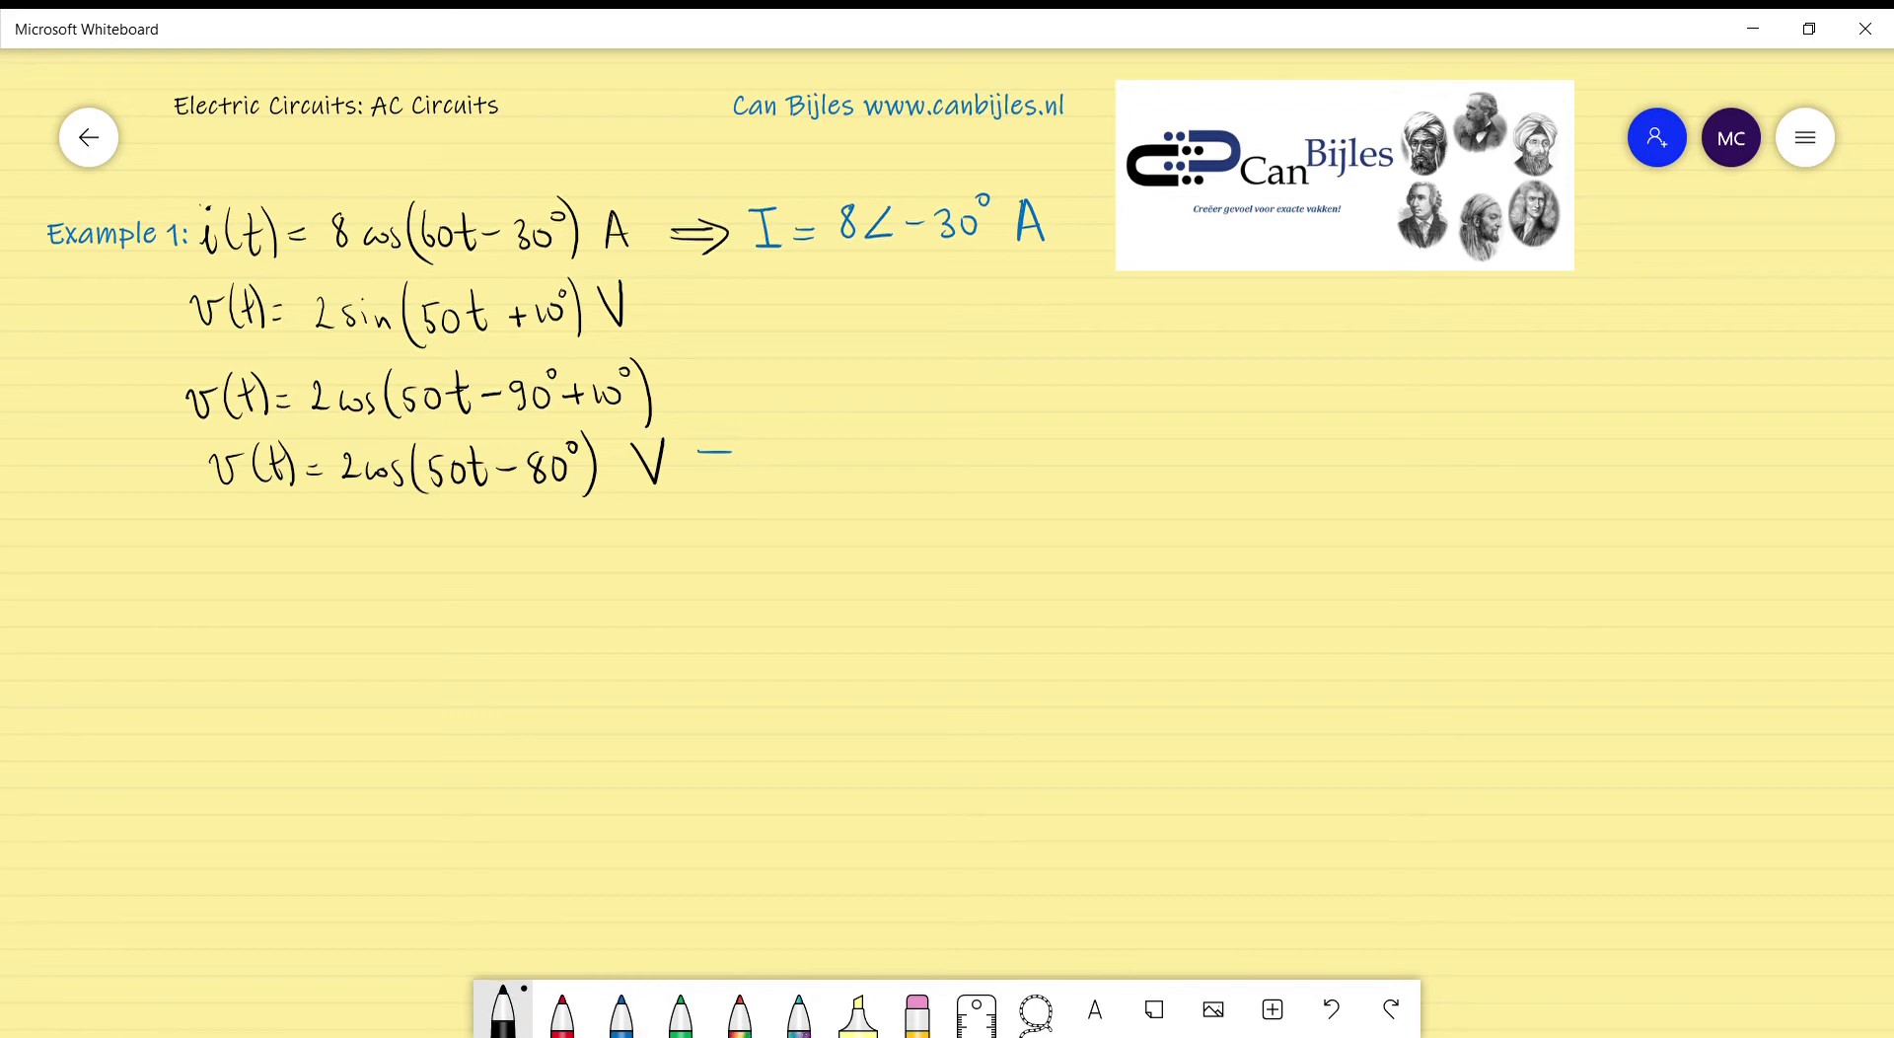
{"action": "mouse_move", "coordinate": [697, 453]}
{"action": "left_mouse_down"}
{"action": "mouse_move", "coordinate": [738, 450]}
{"action": "mouse_move", "coordinate": [726, 479]}
{"action": "mouse_move", "coordinate": [792, 435]}
{"action": "left_mouse_up"}
Write the phasor V = 2∠−80° V in blue, undoing a mistaken I.
{"action": "left_click", "coordinate": [620, 1011]}
{"action": "left_click_drag", "start_coordinate": [788, 437], "coordinate": [795, 464]}
{"action": "key", "text": "ctrl+z"}
{"action": "key", "text": "ctrl+z"}
{"action": "key", "text": "ctrl+z"}
{"action": "key", "text": "ctrl+z"}
{"action": "mouse_move", "coordinate": [779, 427]}
{"action": "left_mouse_down"}
{"action": "mouse_move", "coordinate": [835, 450]}
{"action": "mouse_move", "coordinate": [858, 430]}
{"action": "mouse_move", "coordinate": [866, 455]}
{"action": "mouse_move", "coordinate": [911, 421]}
{"action": "mouse_move", "coordinate": [895, 459]}
{"action": "mouse_move", "coordinate": [1010, 434]}
{"action": "mouse_move", "coordinate": [1011, 404]}
{"action": "mouse_move", "coordinate": [1078, 414]}
{"action": "left_mouse_up"}
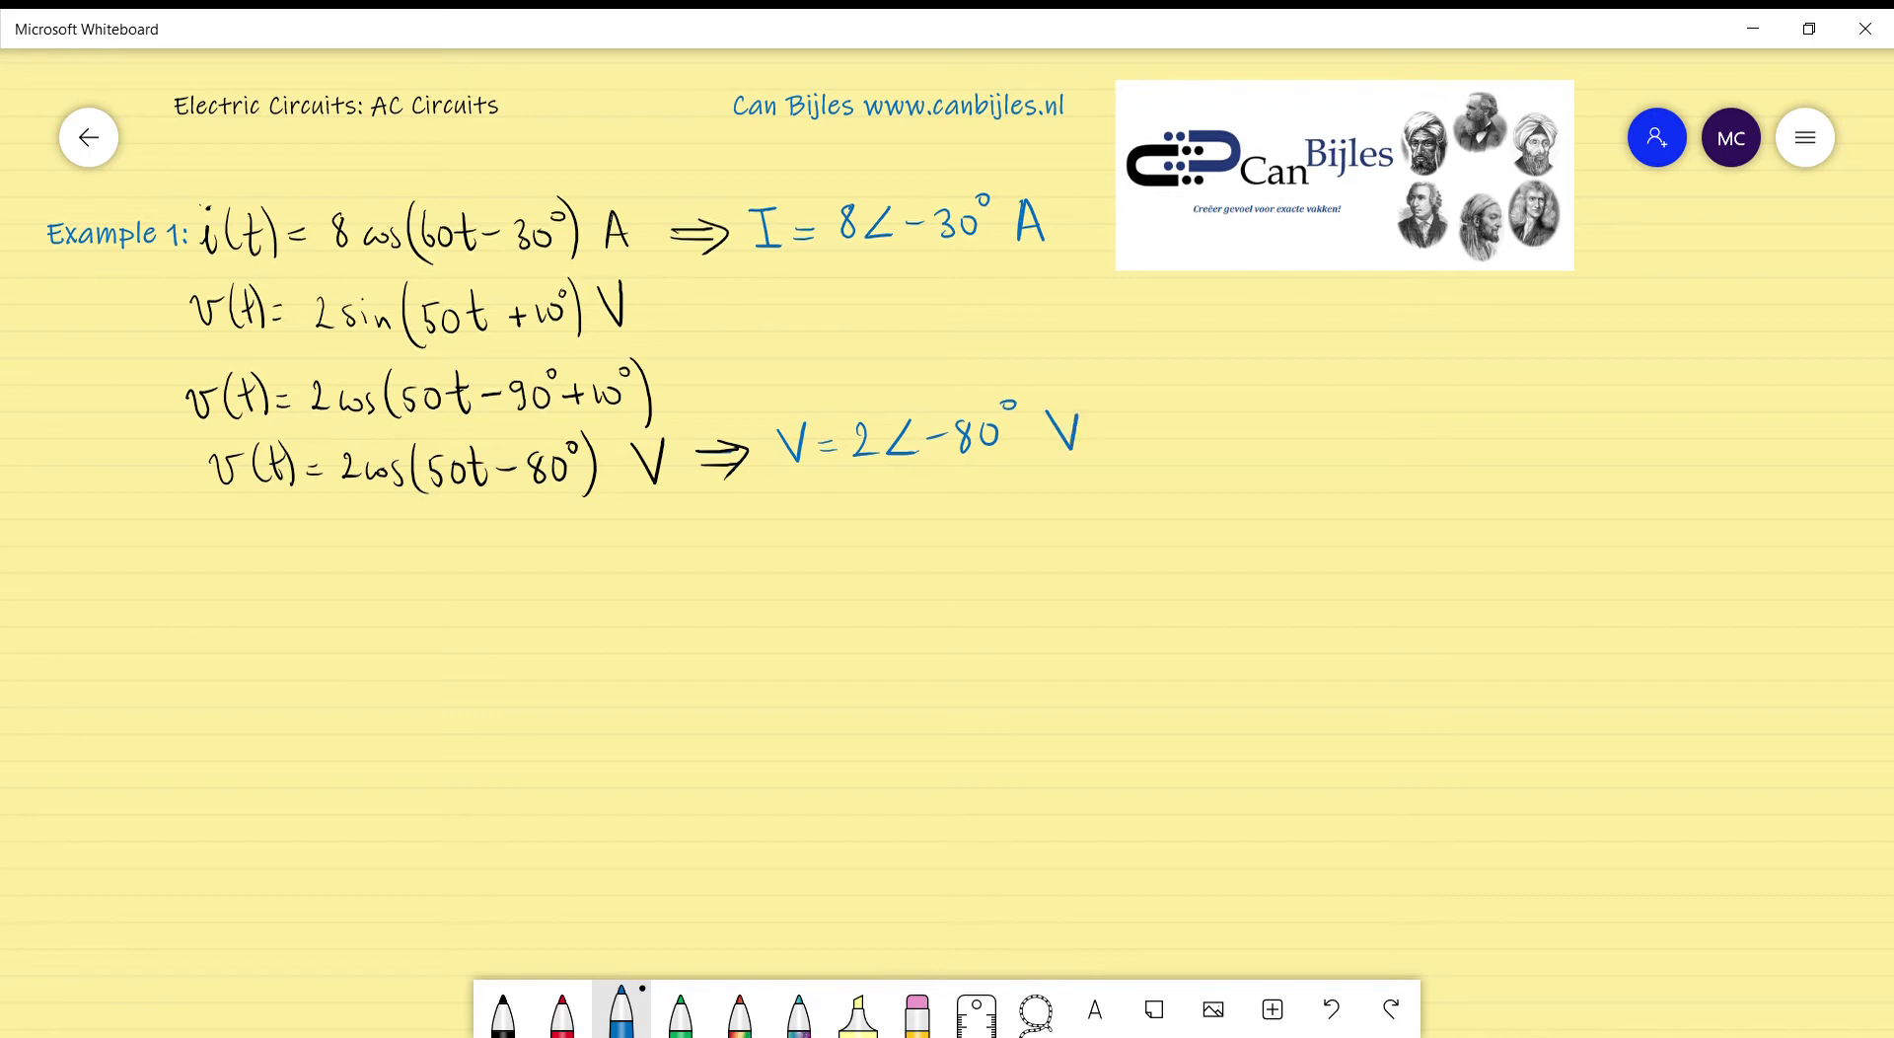
{"action": "left_click", "coordinate": [562, 1011]}
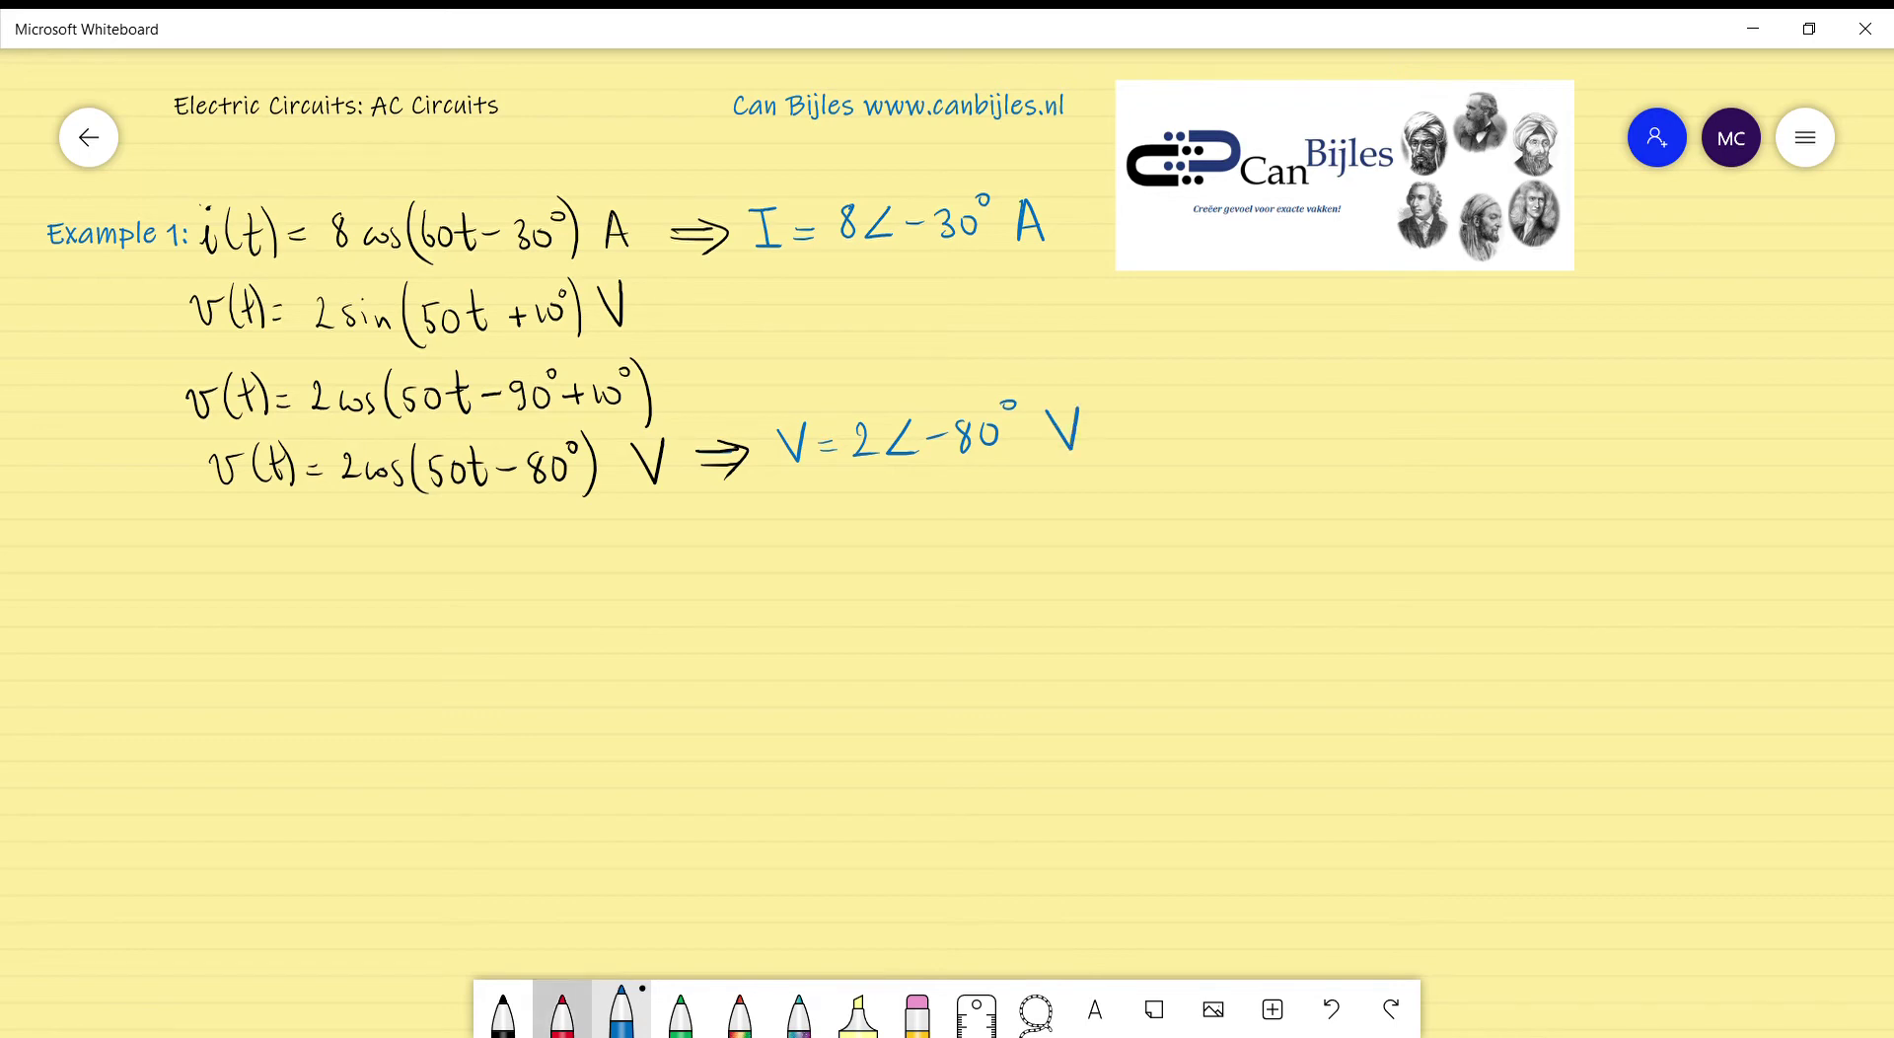
Write a red arrow and 'NOT V = 2∠10° V' after the sine line.
{"action": "mouse_move", "coordinate": [671, 312]}
{"action": "left_mouse_down"}
{"action": "mouse_move", "coordinate": [747, 308]}
{"action": "mouse_move", "coordinate": [749, 332]}
{"action": "mouse_move", "coordinate": [771, 300]}
{"action": "left_mouse_up"}
{"action": "mouse_move", "coordinate": [794, 301]}
{"action": "left_mouse_down"}
{"action": "mouse_move", "coordinate": [781, 324]}
{"action": "mouse_move", "coordinate": [795, 302]}
{"action": "left_mouse_up"}
{"action": "mouse_move", "coordinate": [819, 298]}
{"action": "left_mouse_down"}
{"action": "mouse_move", "coordinate": [818, 332]}
{"action": "mouse_move", "coordinate": [834, 293]}
{"action": "mouse_move", "coordinate": [926, 306]}
{"action": "left_mouse_up"}
{"action": "mouse_move", "coordinate": [908, 317]}
{"action": "left_mouse_down"}
{"action": "mouse_move", "coordinate": [963, 320]}
{"action": "mouse_move", "coordinate": [992, 287]}
{"action": "mouse_move", "coordinate": [1022, 317]}
{"action": "left_mouse_up"}
{"action": "mouse_move", "coordinate": [1040, 295]}
{"action": "left_mouse_down"}
{"action": "mouse_move", "coordinate": [1054, 278]}
{"action": "mouse_move", "coordinate": [1097, 318]}
{"action": "mouse_move", "coordinate": [1109, 276]}
{"action": "left_mouse_up"}
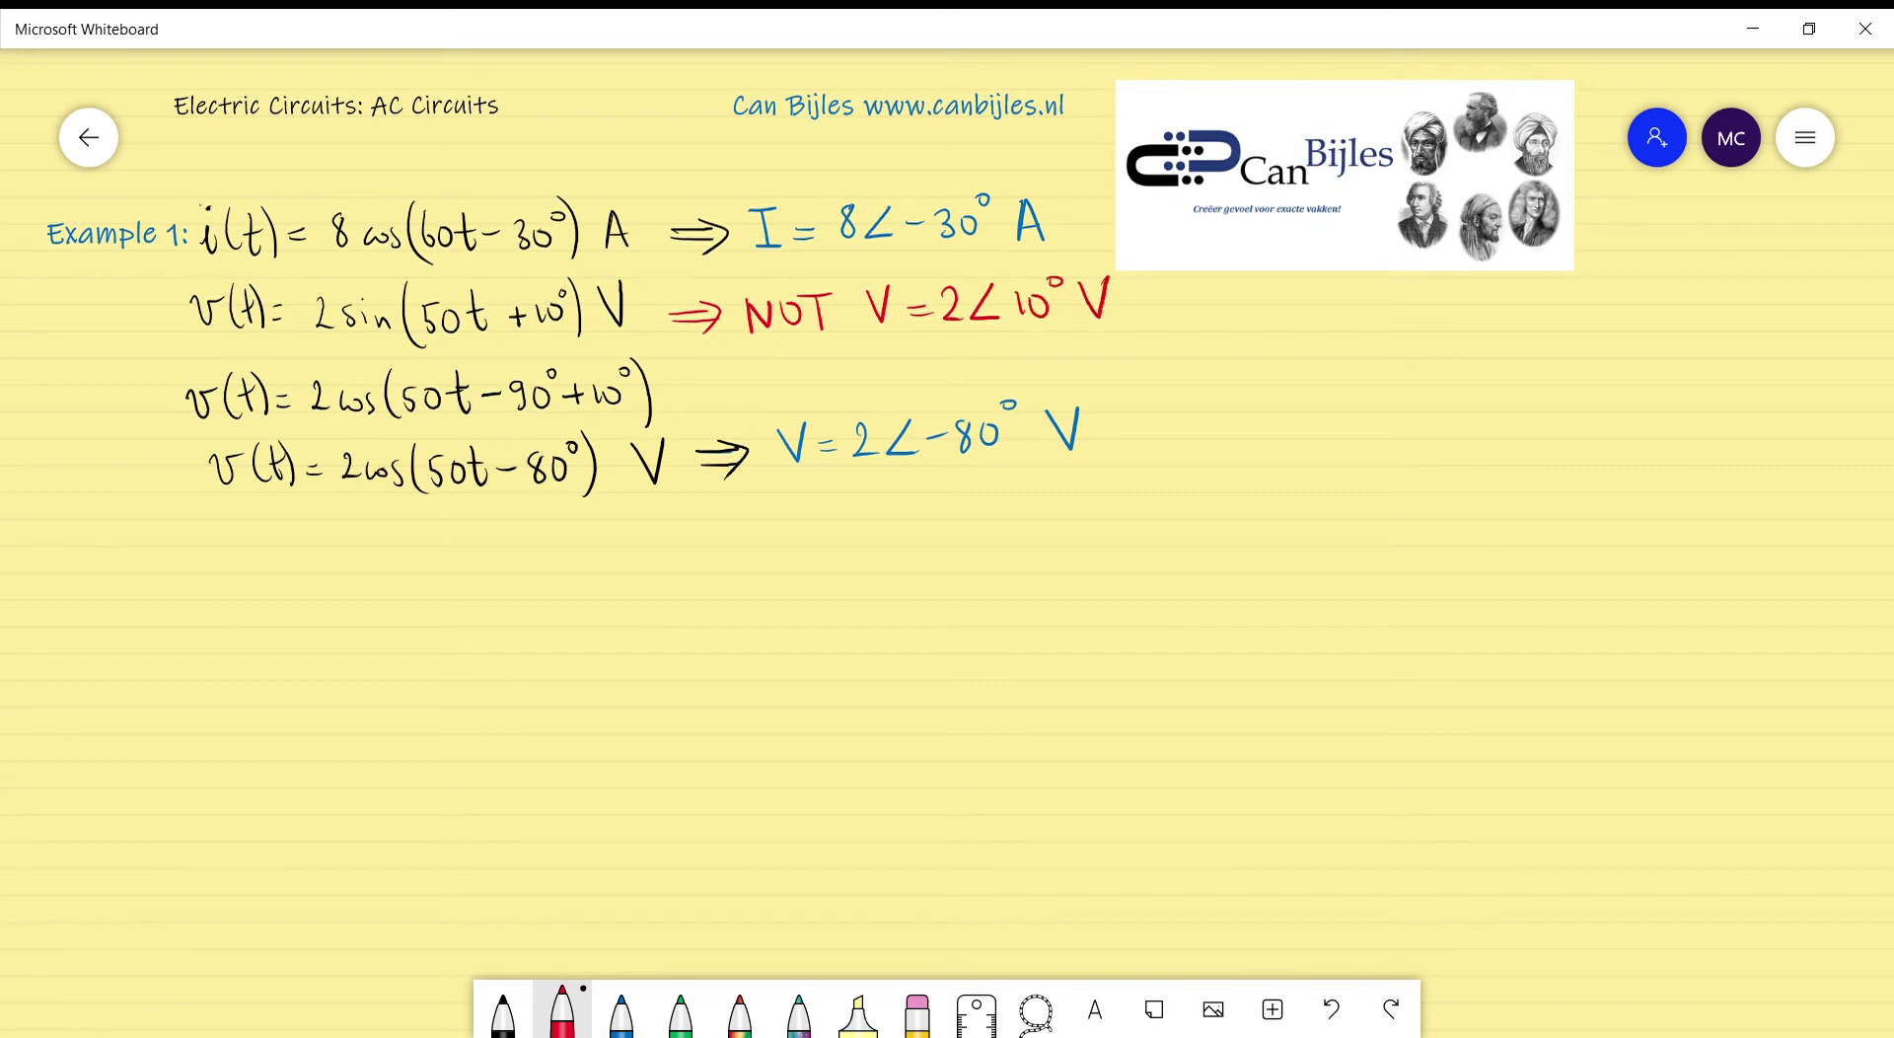
Cross out the wrong 2∠10° in red and underline 'cos' on line three.
{"action": "left_click_drag", "start_coordinate": [891, 353], "coordinate": [1066, 281]}
{"action": "left_click_drag", "start_coordinate": [913, 284], "coordinate": [1094, 336]}
{"action": "left_click_drag", "start_coordinate": [339, 420], "coordinate": [375, 425]}
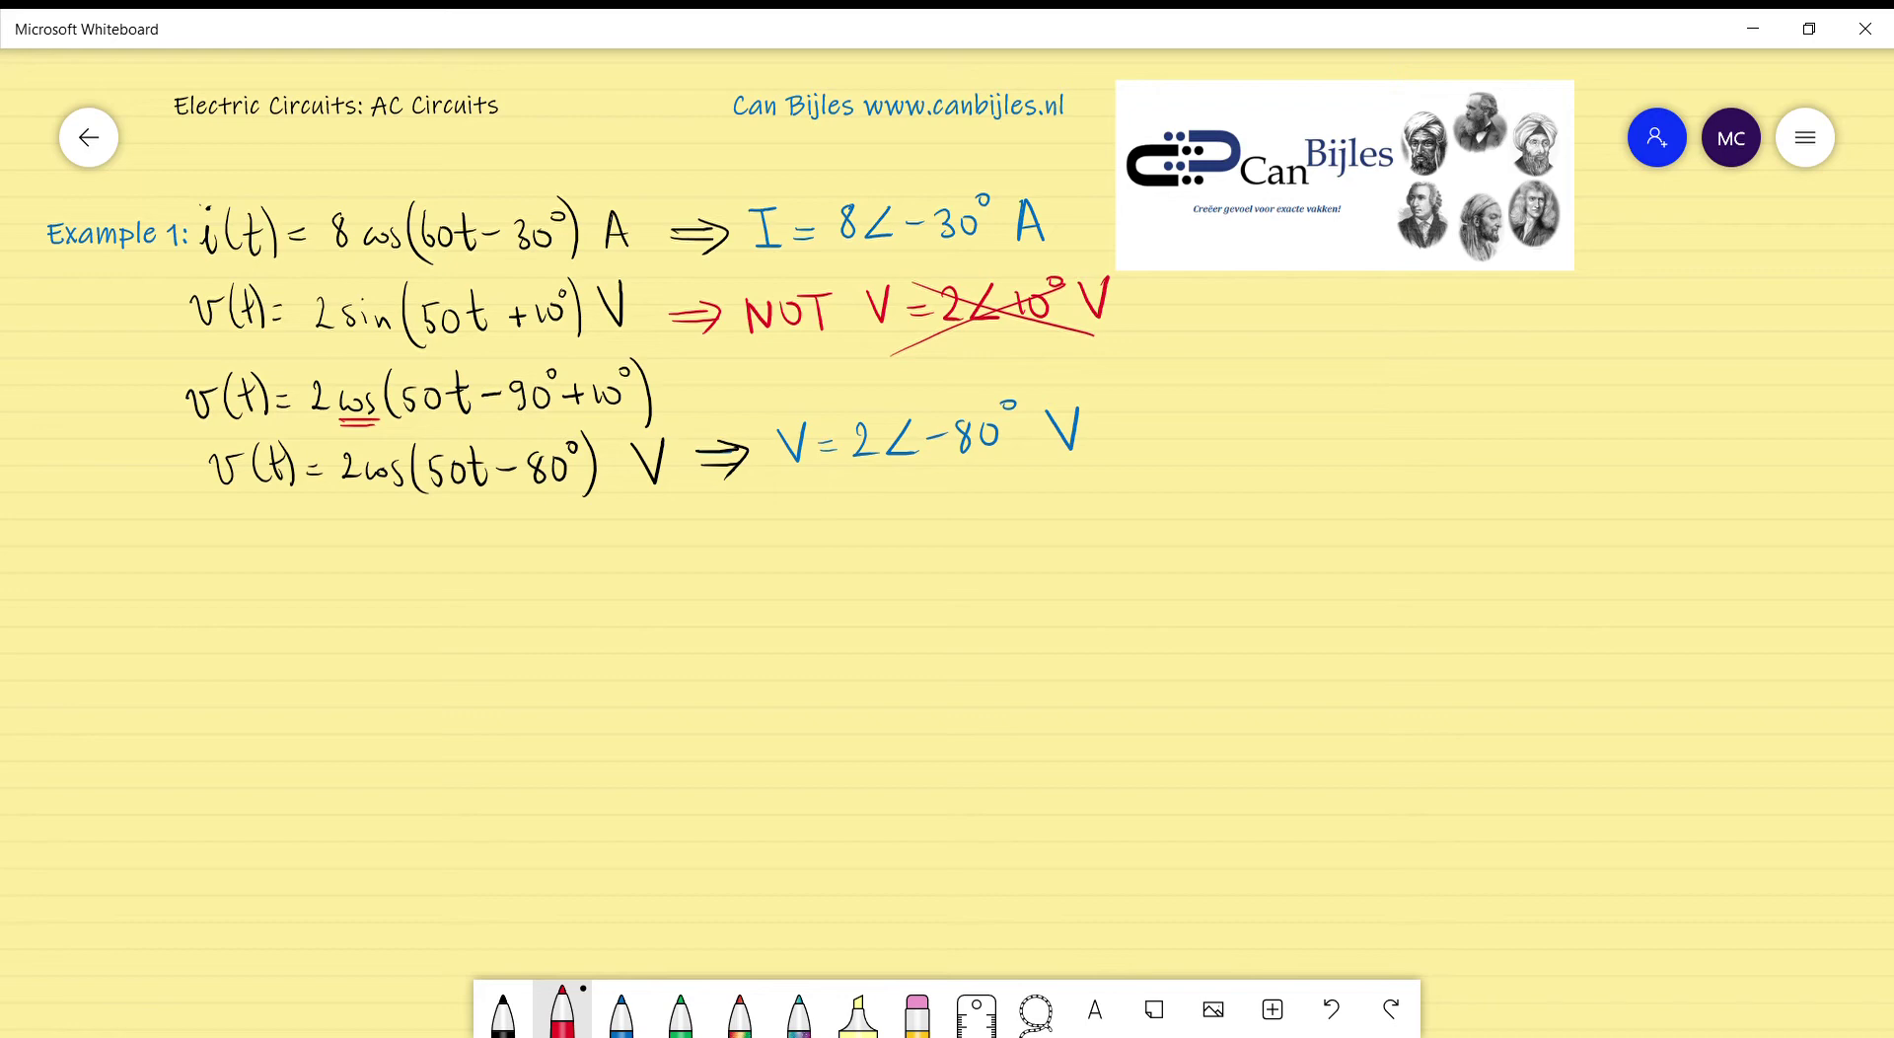
{"action": "left_click", "coordinate": [622, 1011]}
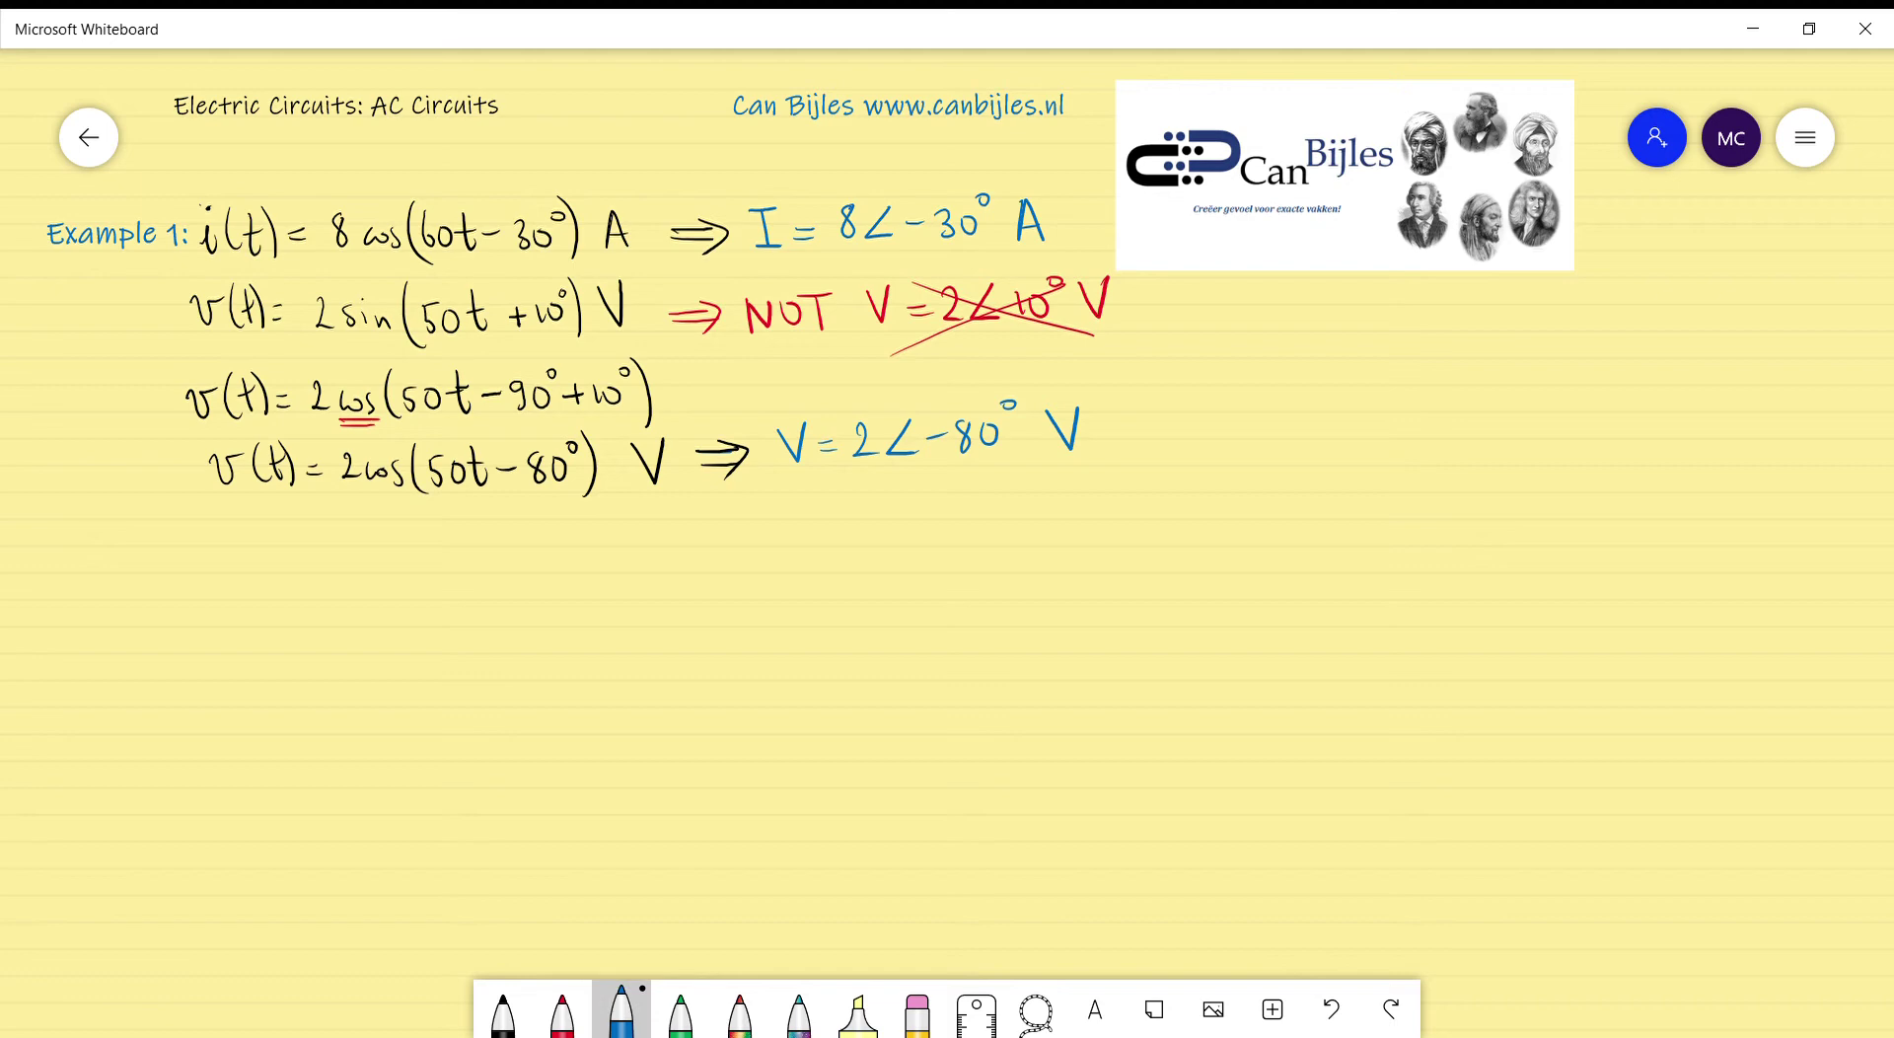